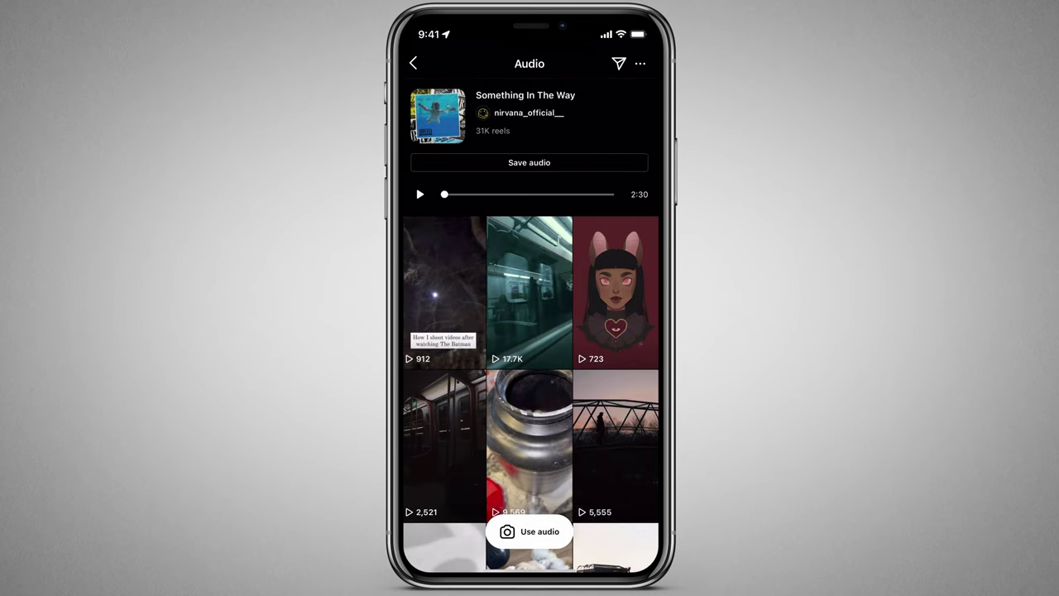
Browse the reels that use the audio Something In The Way
scroll(530, 372, "down", 10)
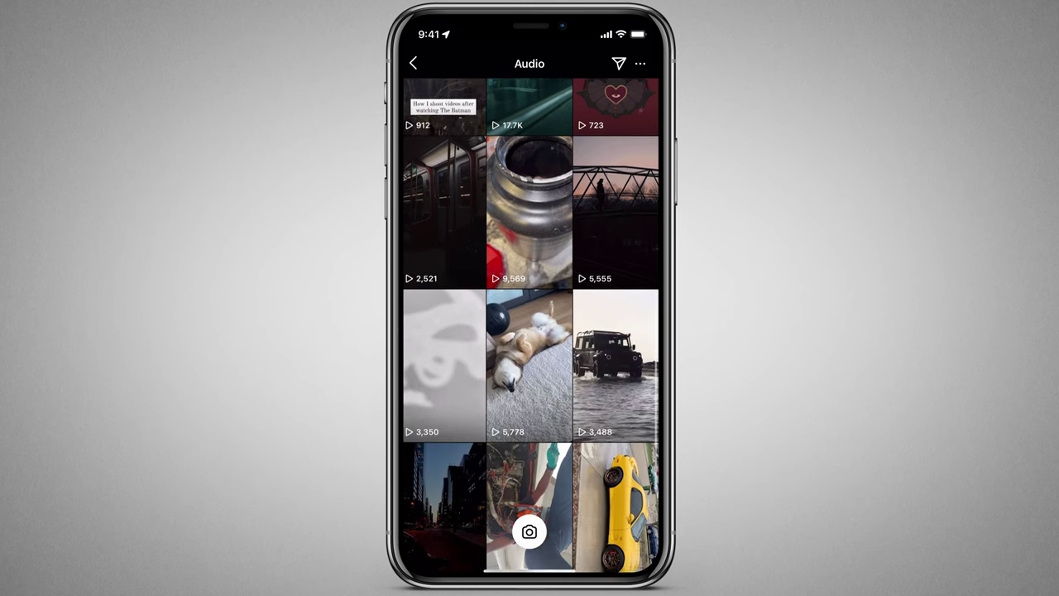
scroll(530, 373, "down", 10)
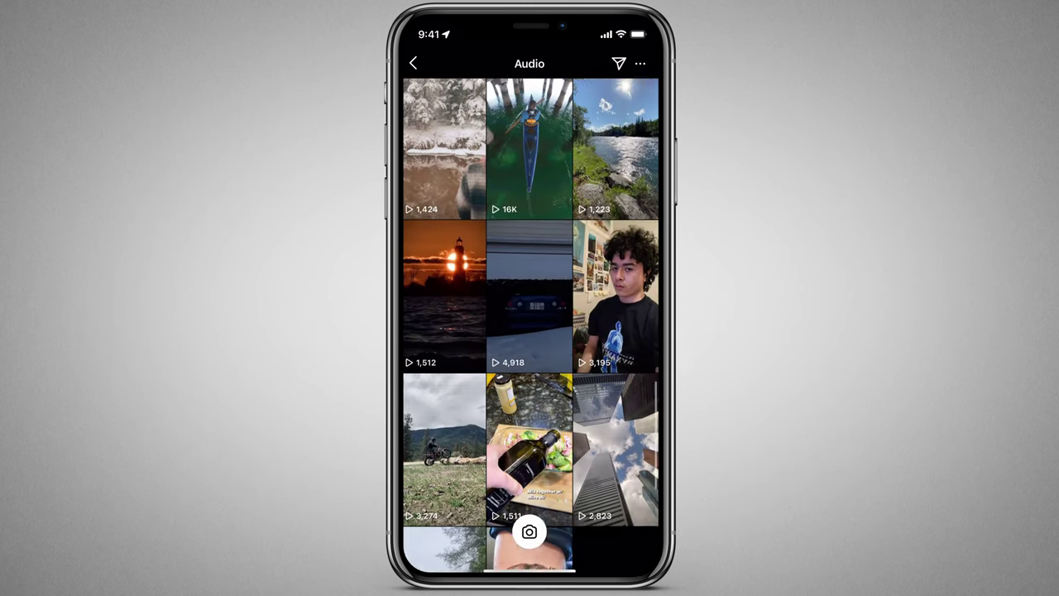
scroll(531, 372, "down", 3)
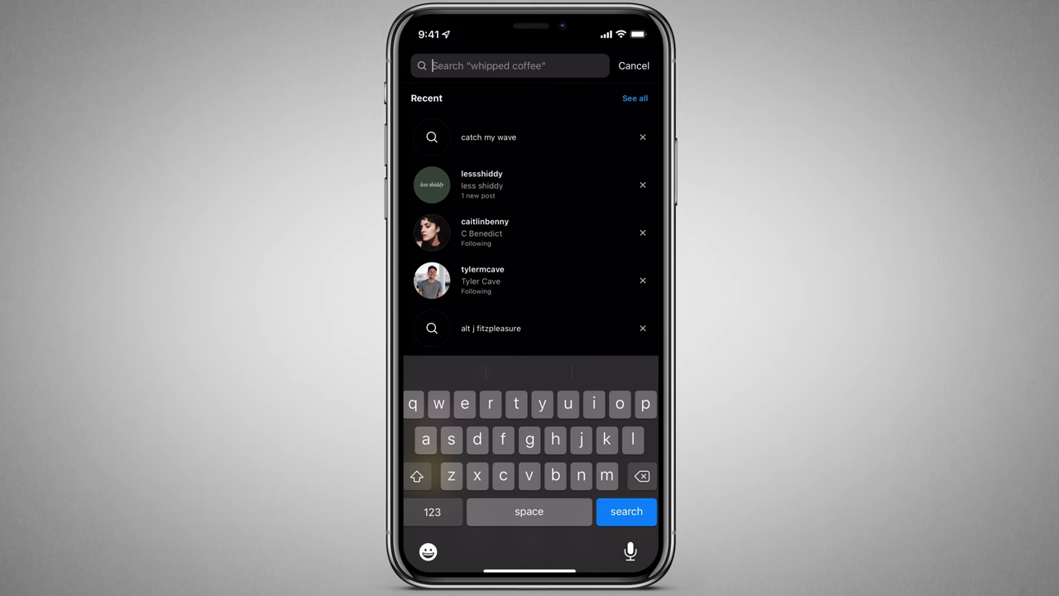
Start a general Instagram search for the wanted song by its title
type("bo")
type("os")
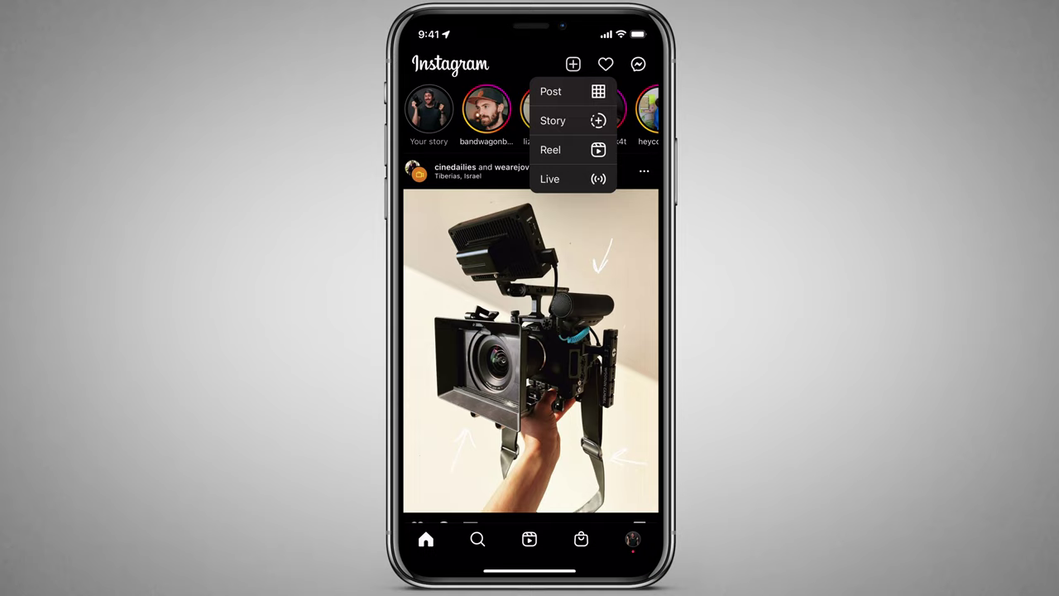
Create a new reel and search its audio library for "boss locs"
left_click(550, 149)
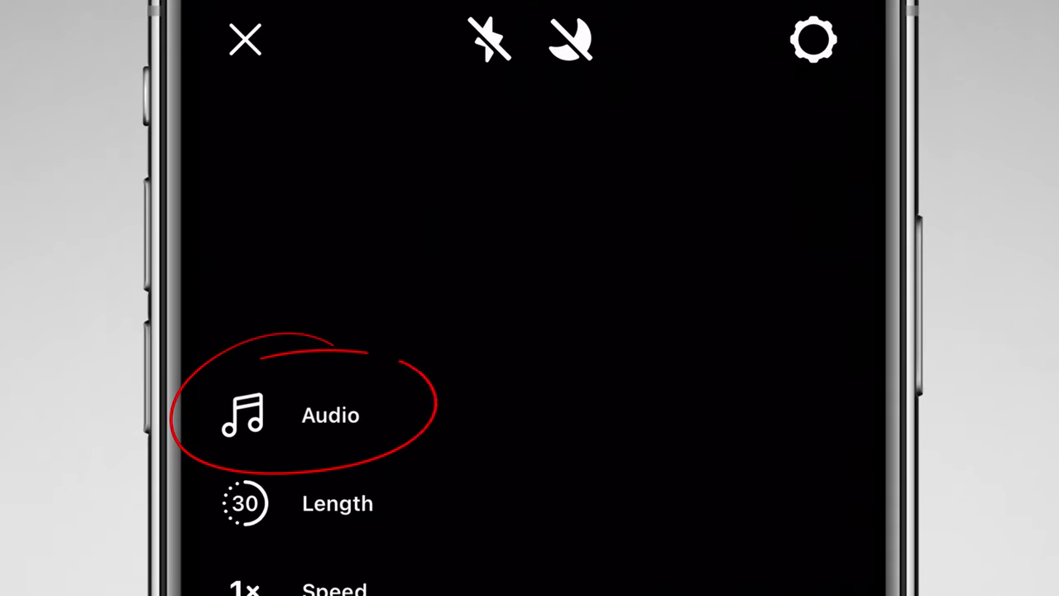
left_click(331, 415)
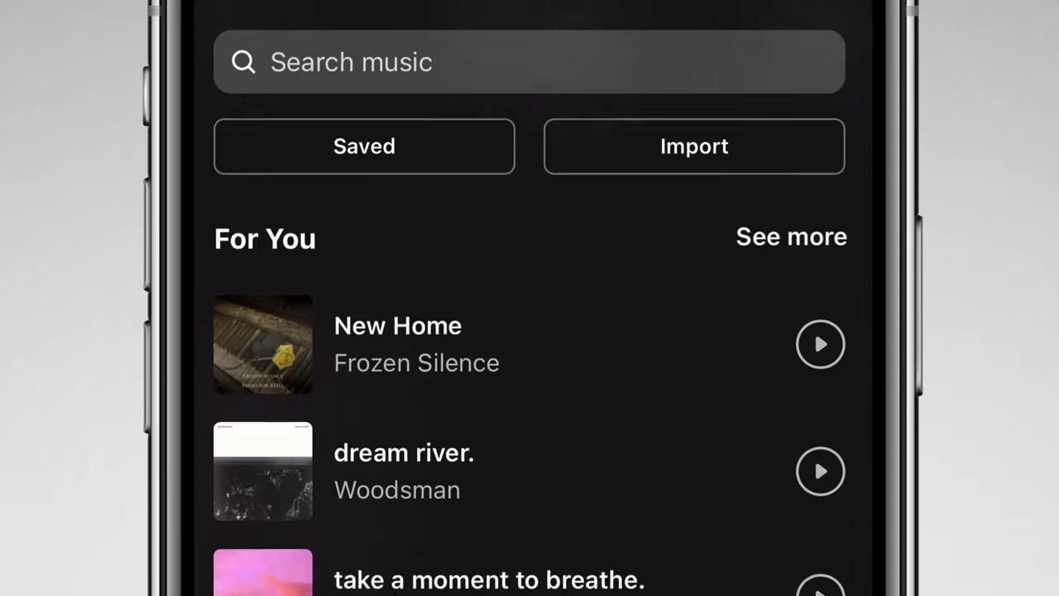
left_click(331, 61)
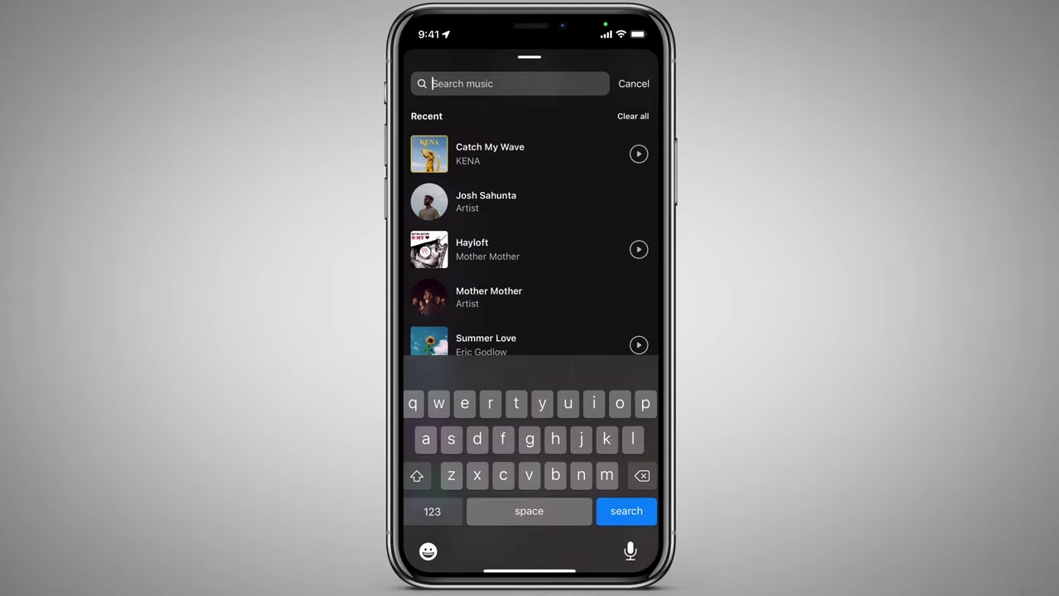
type("bos")
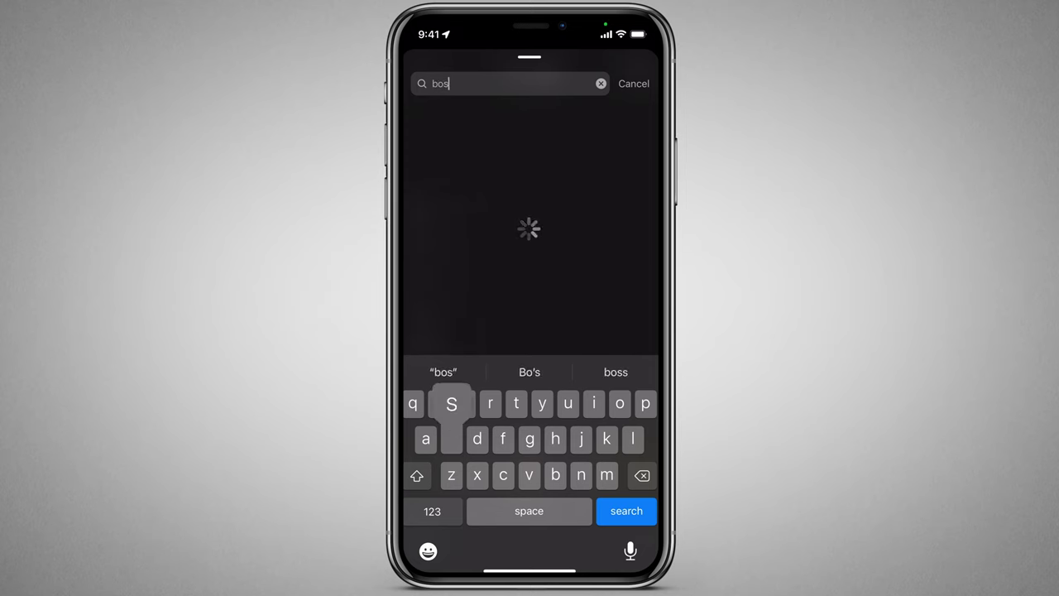
type("s locs")
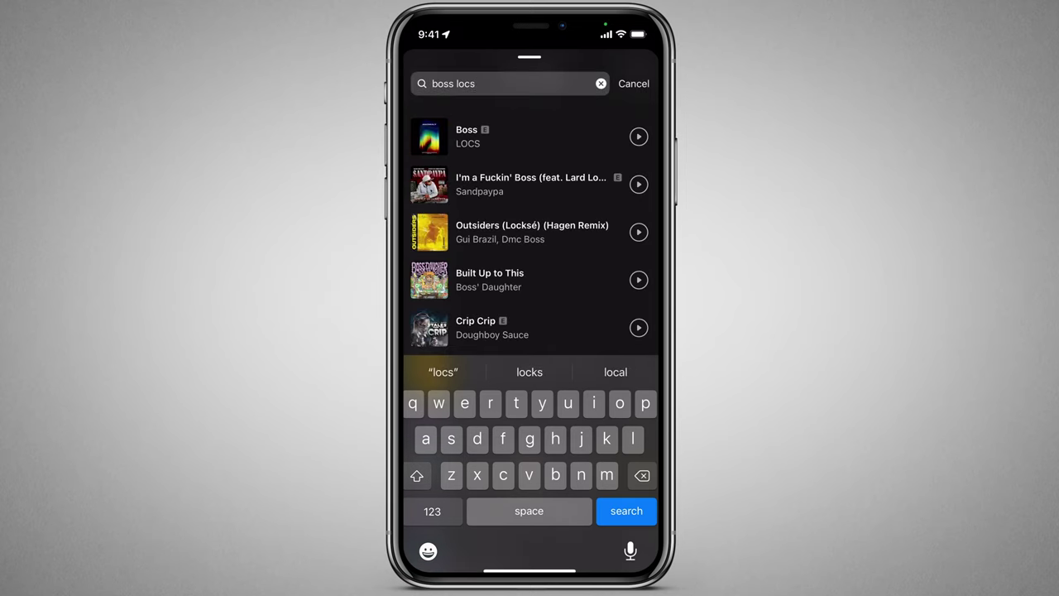
Clear the music search text and return to the suggested audio list
key("BackSpace")
key("BackSpace")
key("BackSpace")
key("BackSpace")
key("BackSpace")
key("BackSpace")
key("BackSpace")
key("BackSpace")
key("BackSpace")
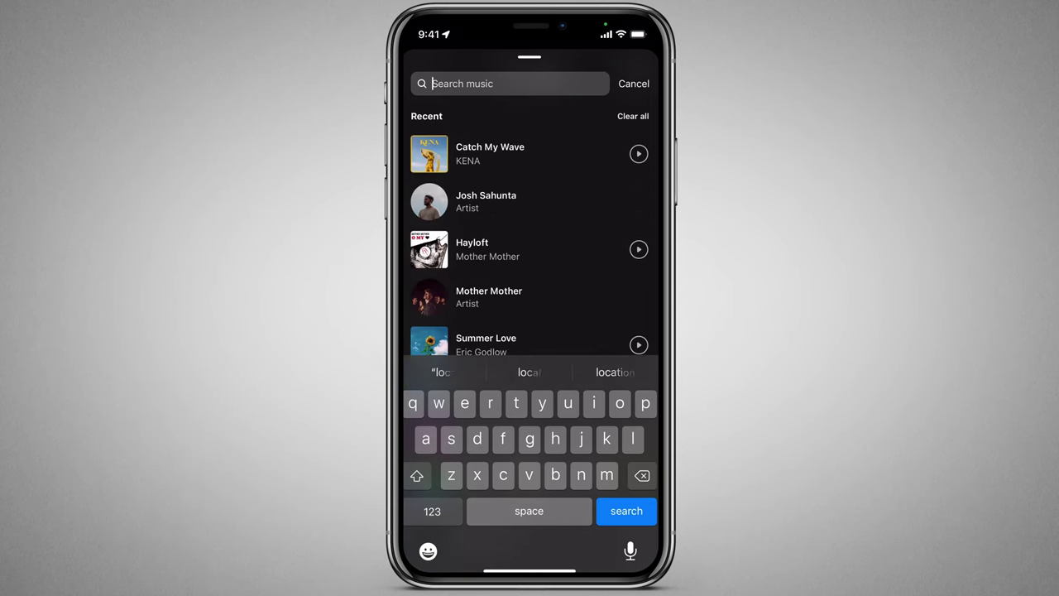
left_click(634, 83)
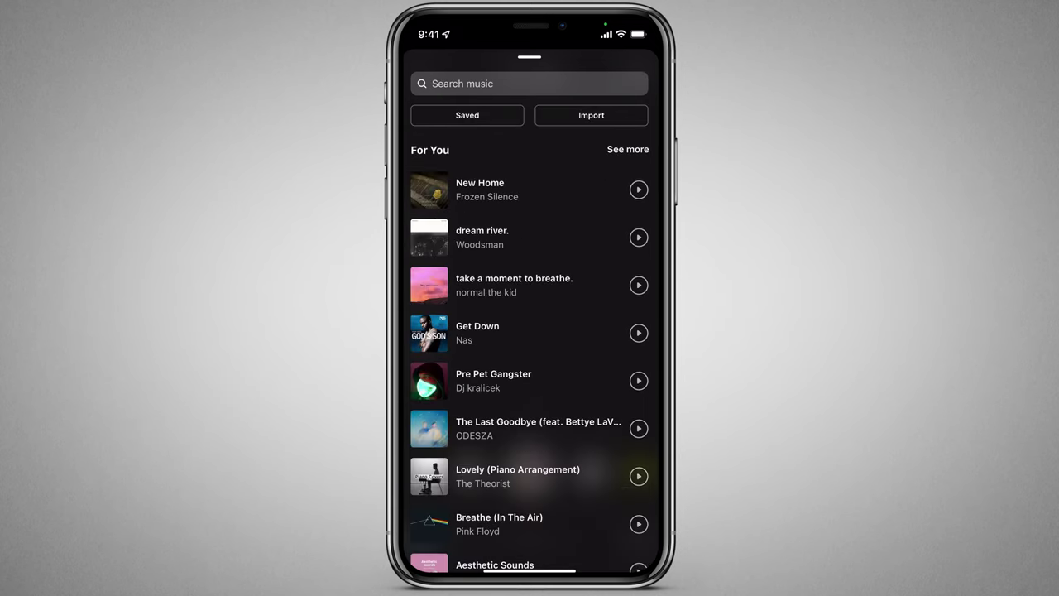
Choose the part of the saved song Boss by LOCS for the reel and save the reel as a draft
left_click(467, 115)
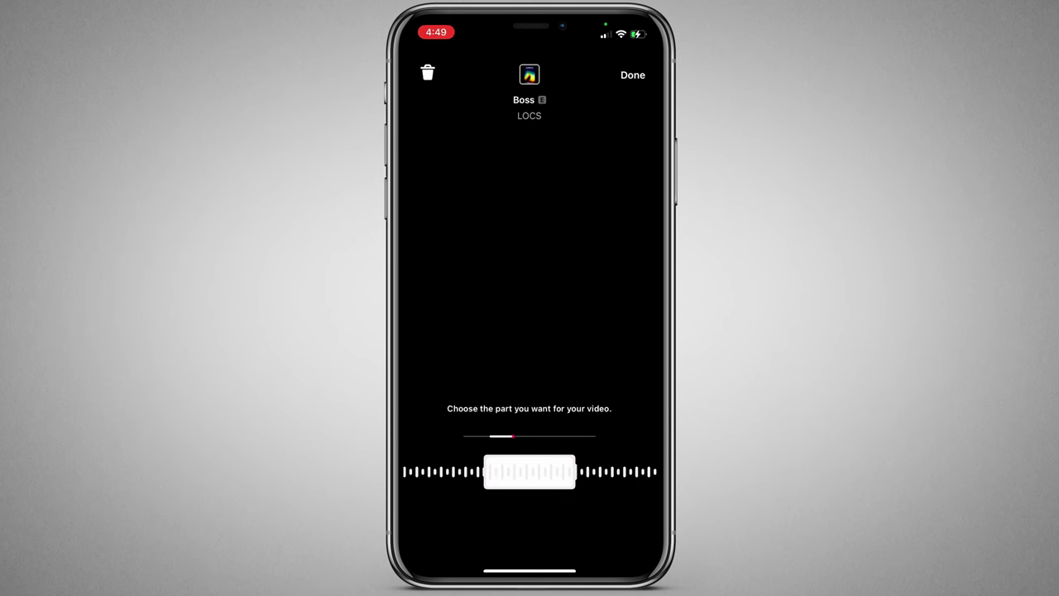
left_click_drag(612, 472, 596, 471)
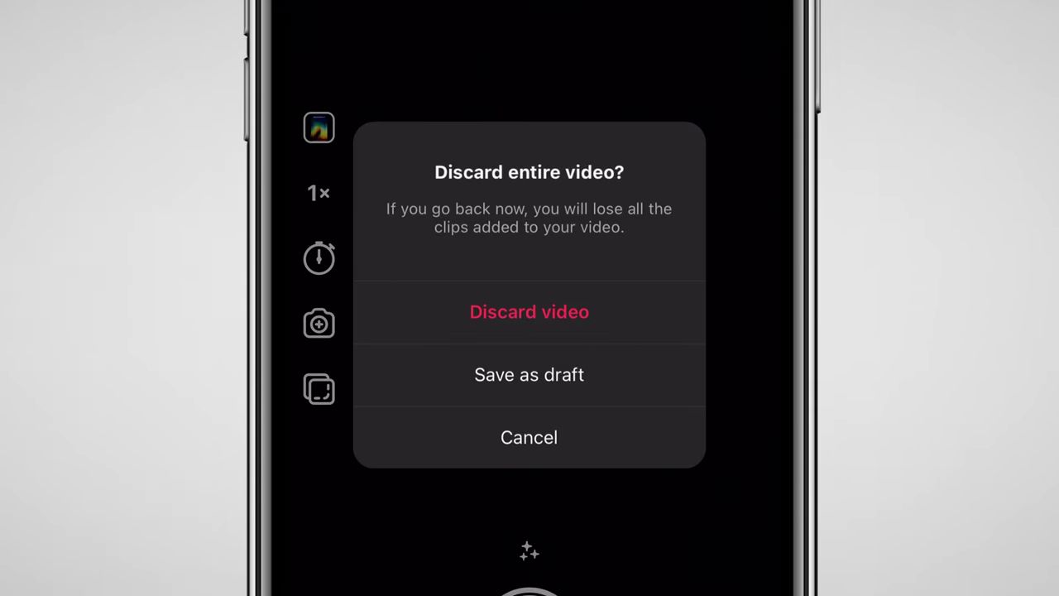
left_click(528, 374)
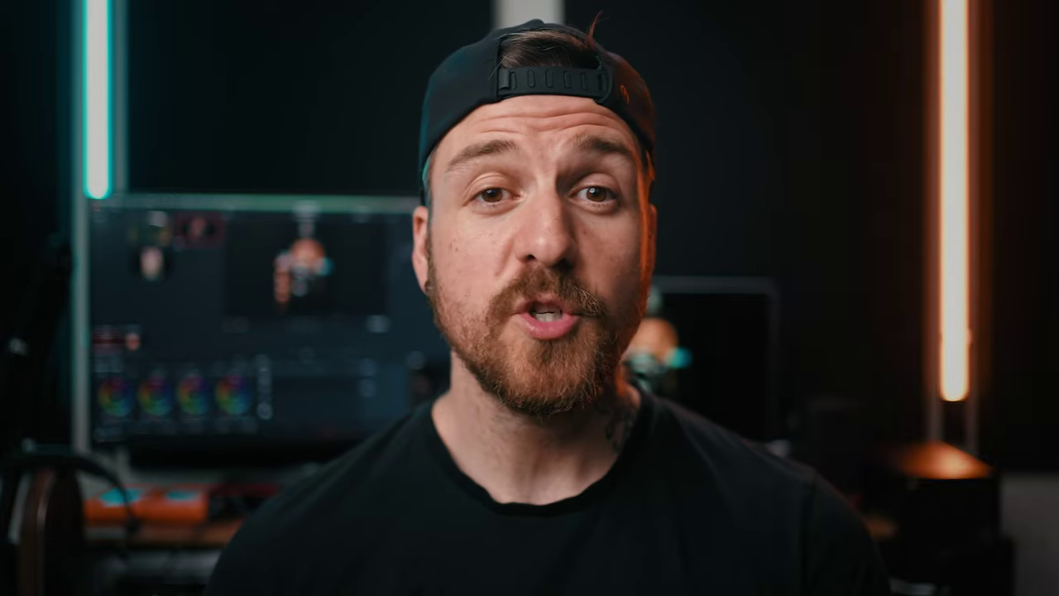
In the Finder folder 02_VIDEO, rename the MP4 phone capture as Screen Recording
type("Screen")
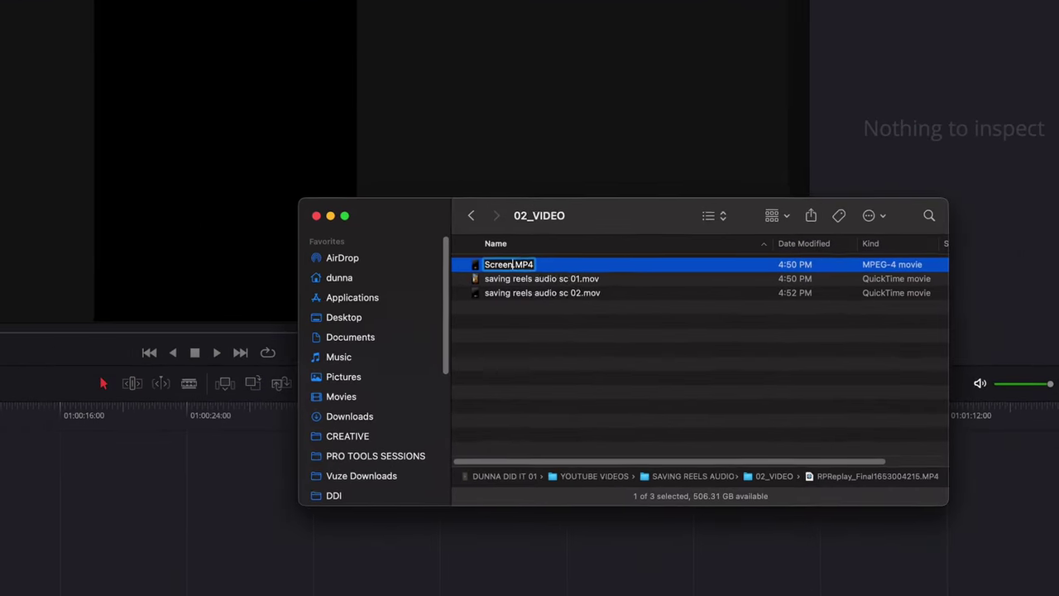
type(" Recording")
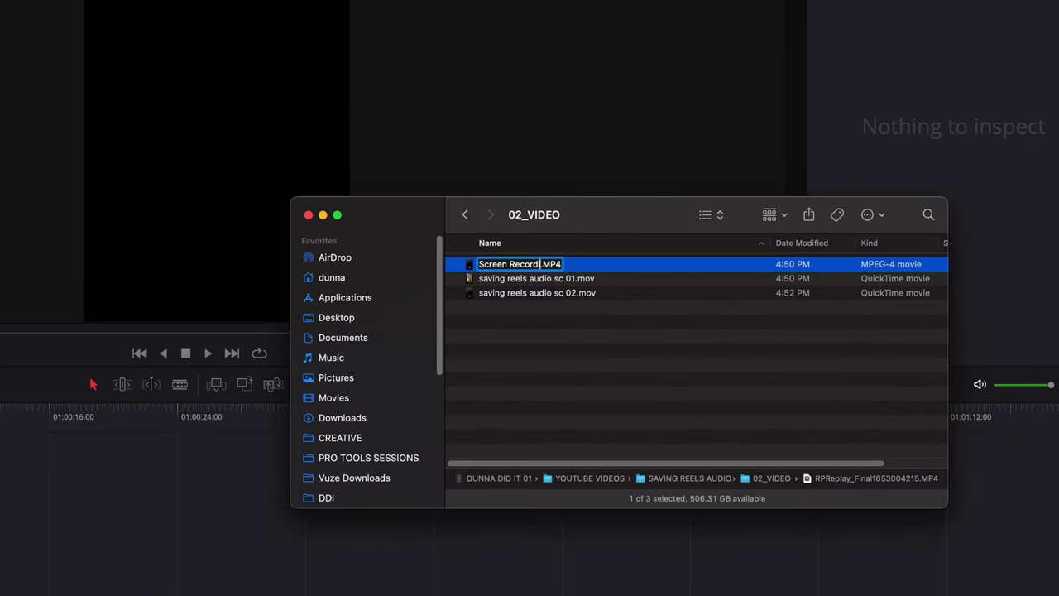
key("Return")
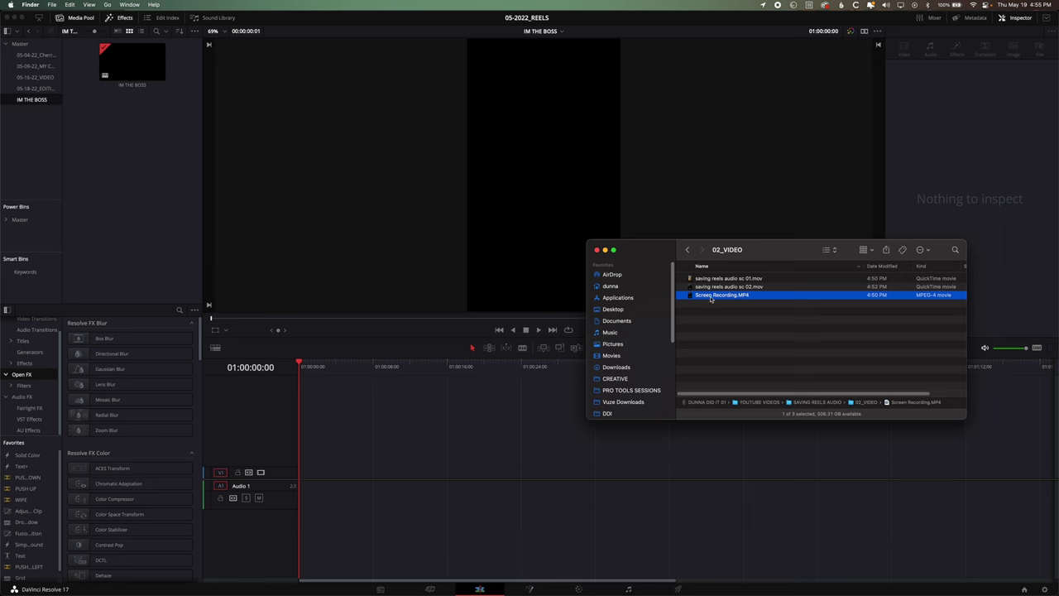
Switch to DaVinci Resolve, place Screen Recording.MP4 on the IM THE BOSS timeline and delete its video part
left_click_drag(130, 129, 445, 474)
left_click(135, 223)
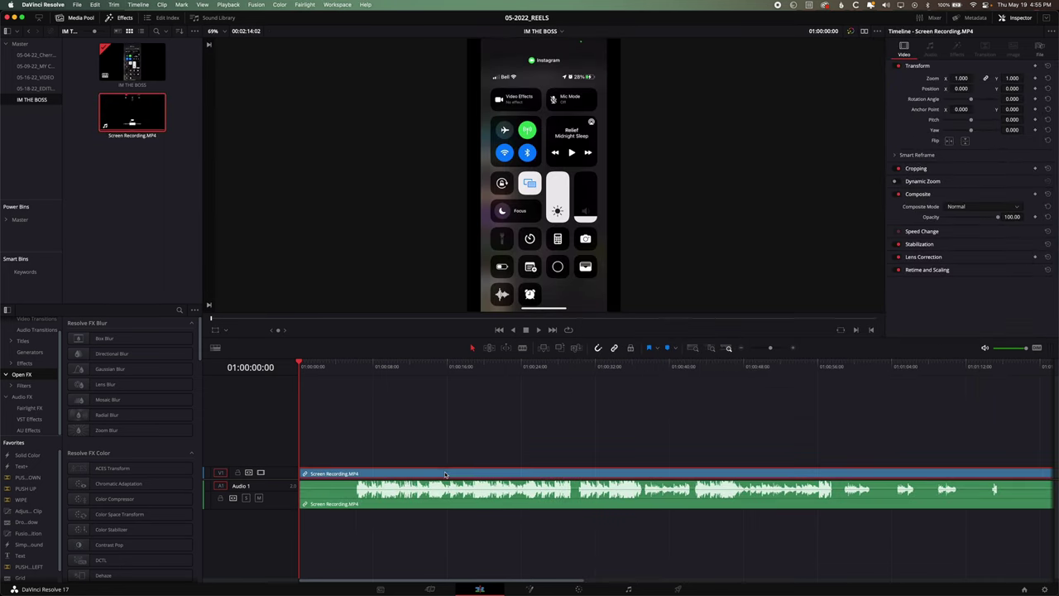
key("BackSpace")
Trim the audio clip down to the song section and move it to the start of the timeline
key("shift+[")
left_click_drag(790, 496, 302, 502)
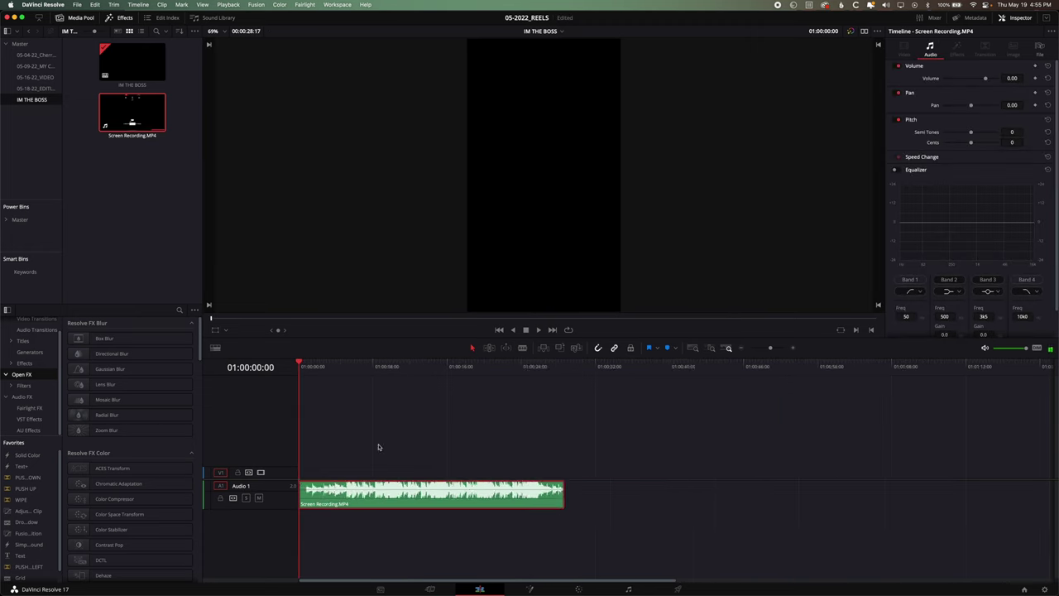
key("shift+z")
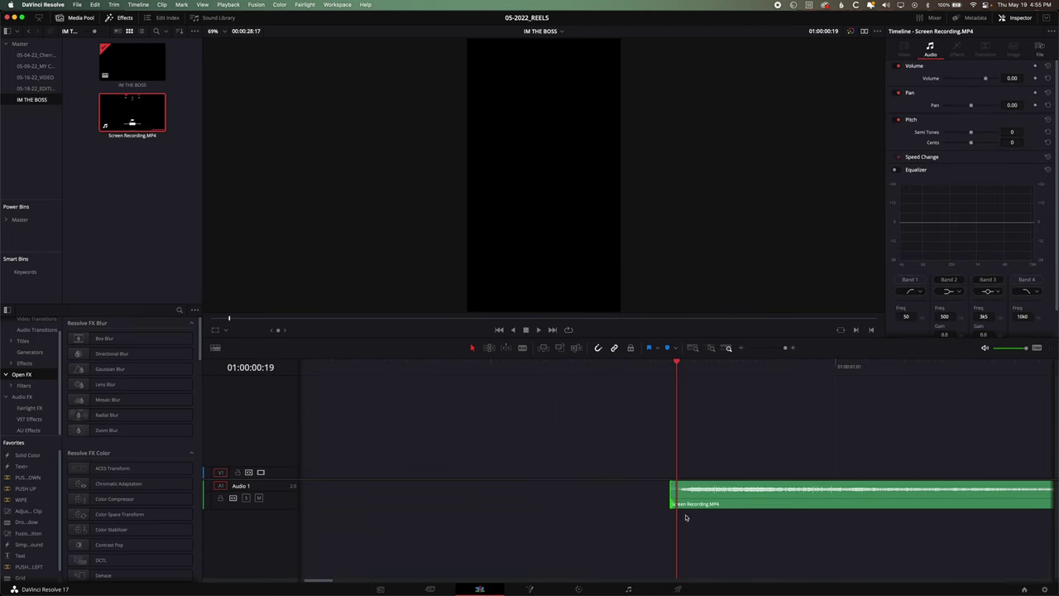
Refine the audio clip's start to where the sound begins and align it with the timeline start
scroll(700, 471, "up", 5)
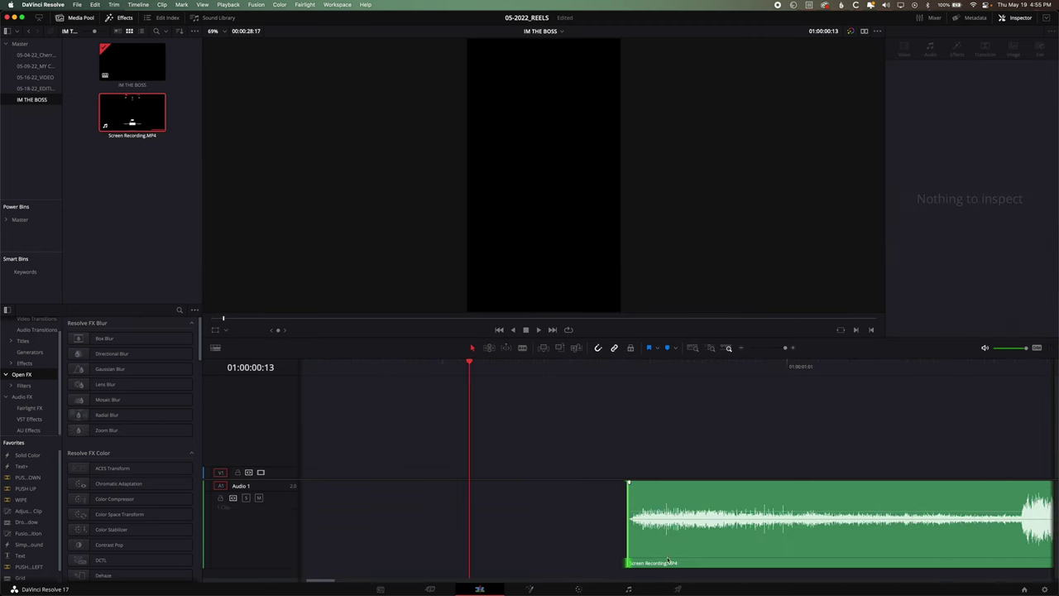
key("shift+z")
left_click(420, 539)
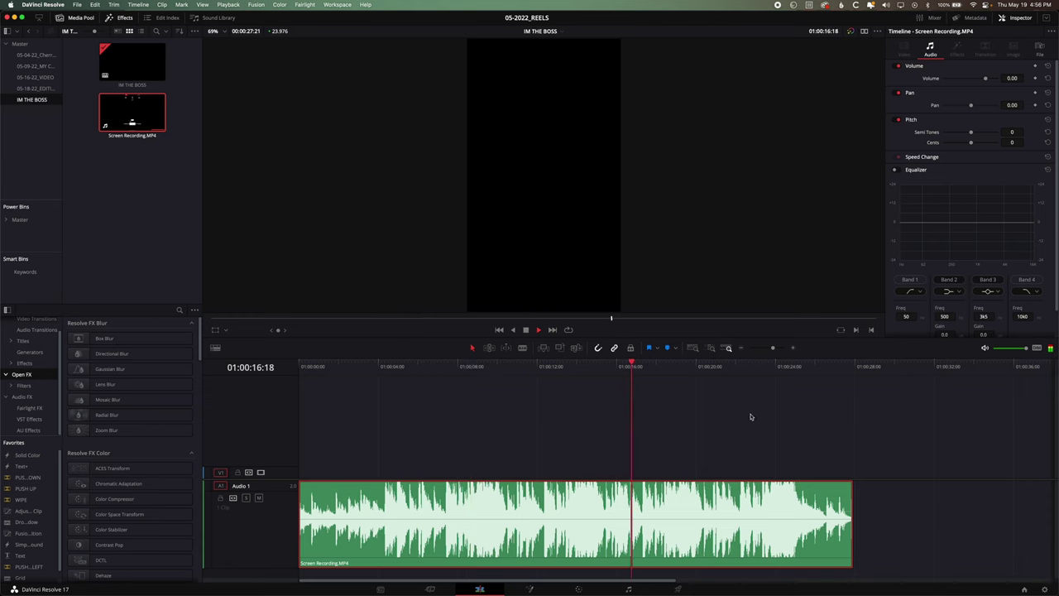
Trim the end of the audio clip back to 01:00:19:18
scroll(710, 501, "up", 3)
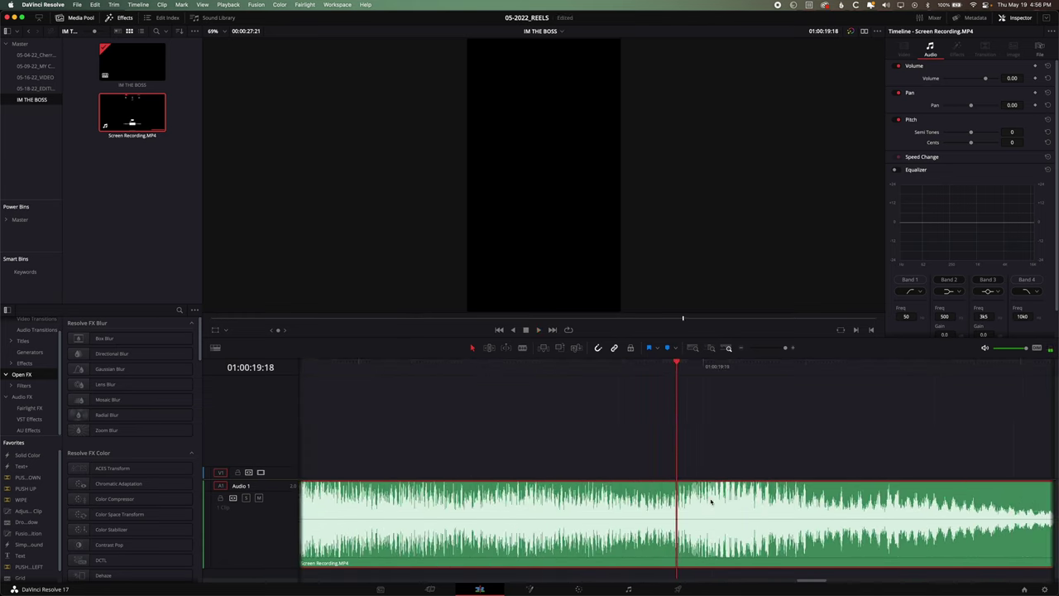
scroll(688, 366, "down", 4)
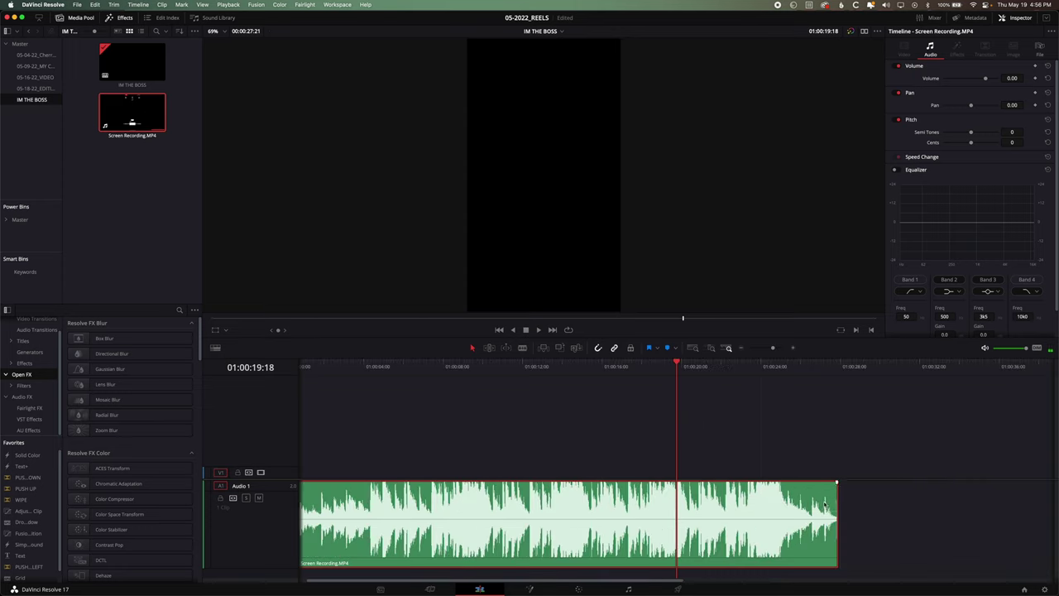
left_click_drag(835, 521, 662, 521)
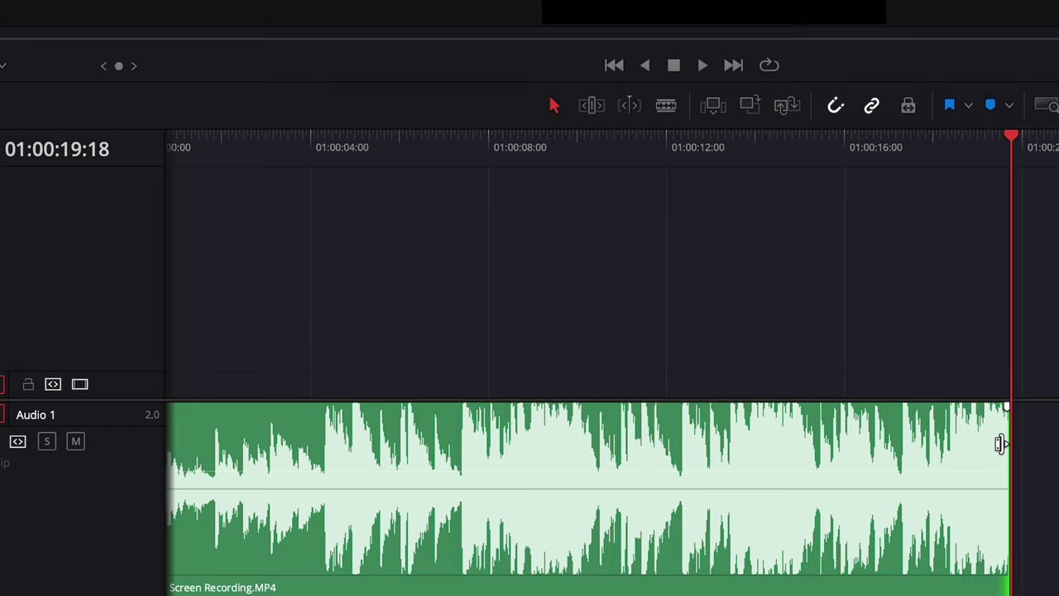
Mark the in point at 01:00:00:00 and the out point at the end of the audio clip
scroll(1001, 444, "down", 3)
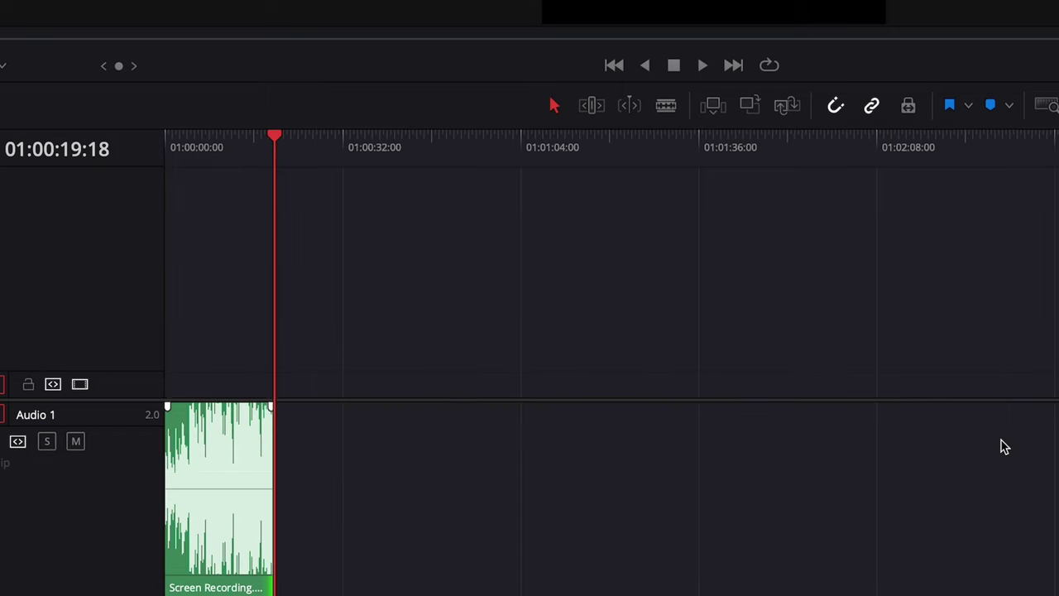
left_click_drag(231, 155, 127, 158)
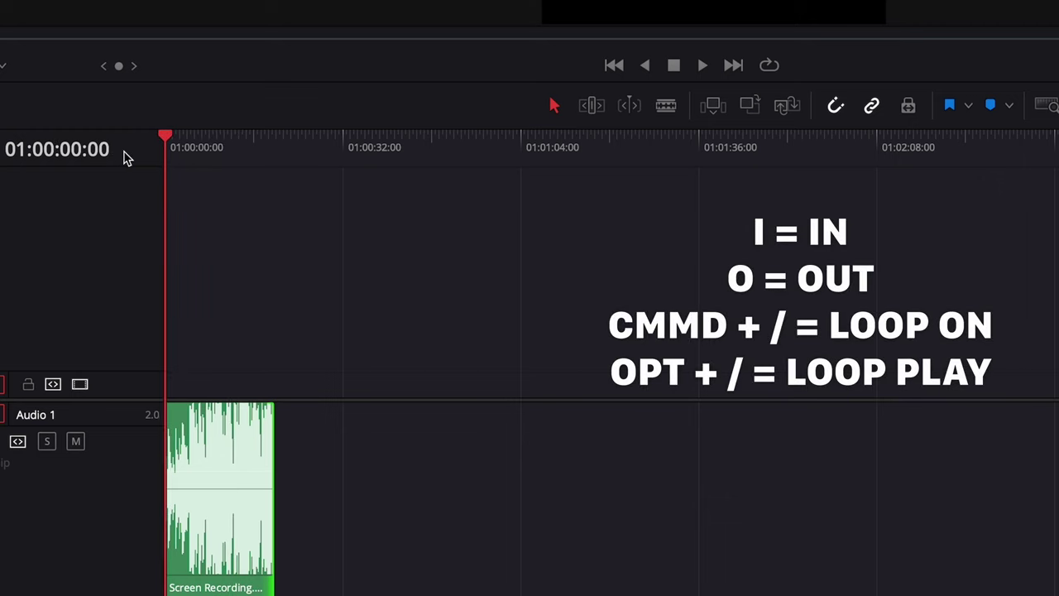
key("i")
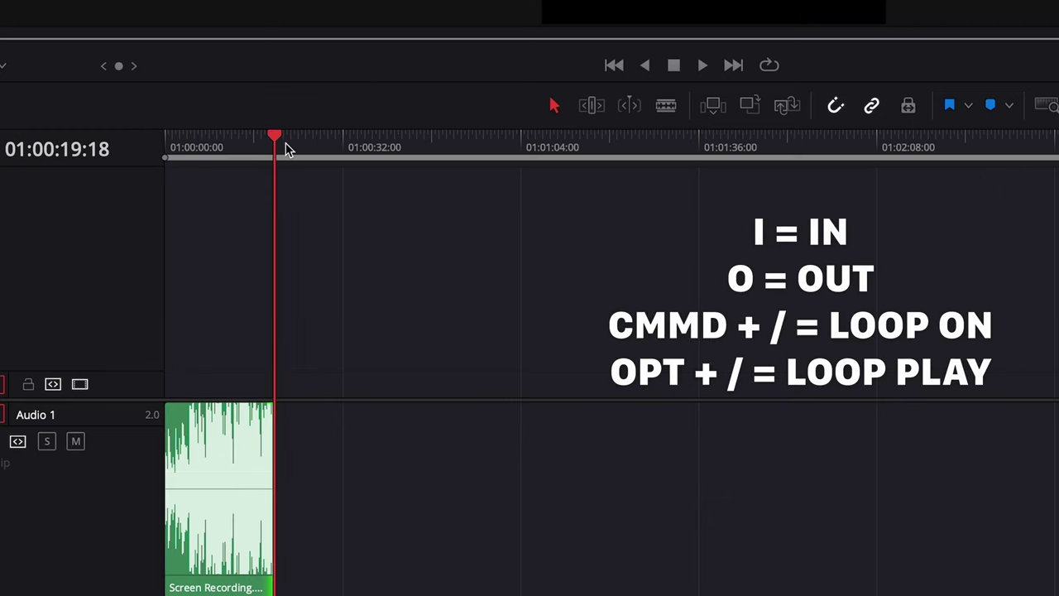
key("o")
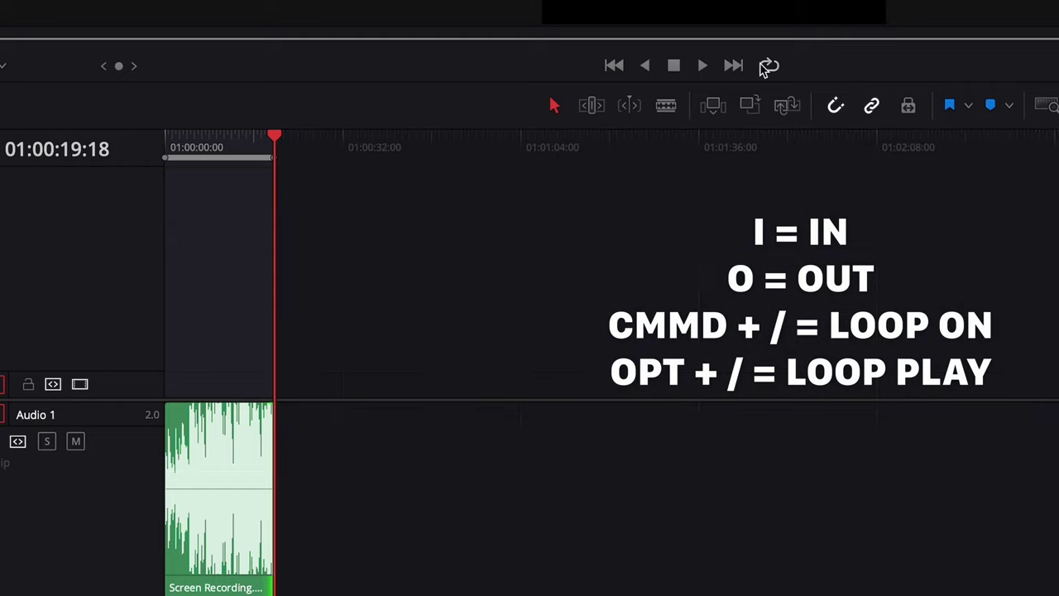
Turn on loop playback and place the audio clip just past the out point on Audio 1
key("ctrl+equal")
left_click(218, 539)
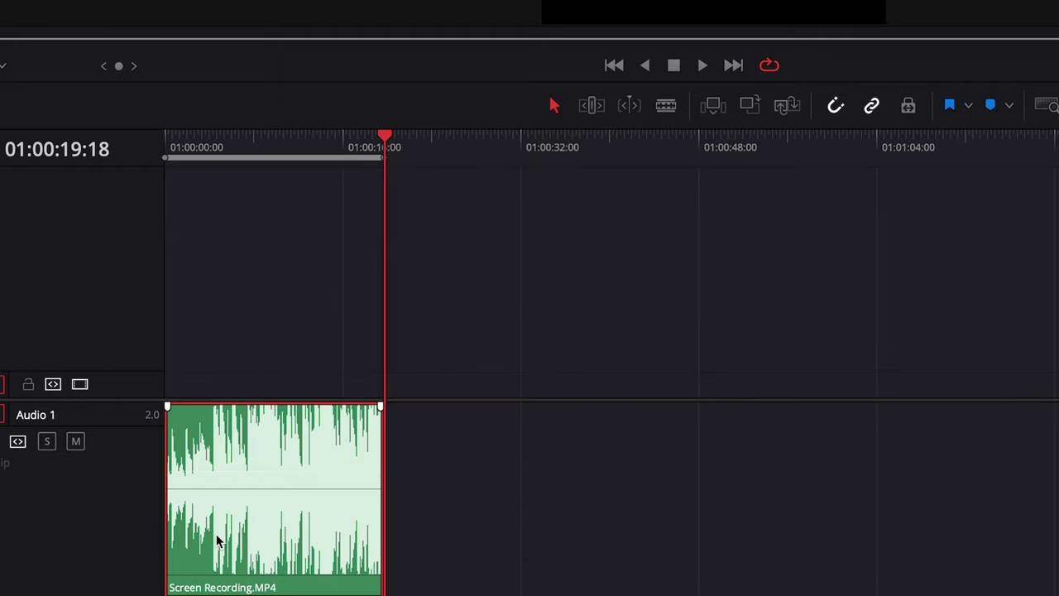
left_click_drag(222, 539, 448, 539)
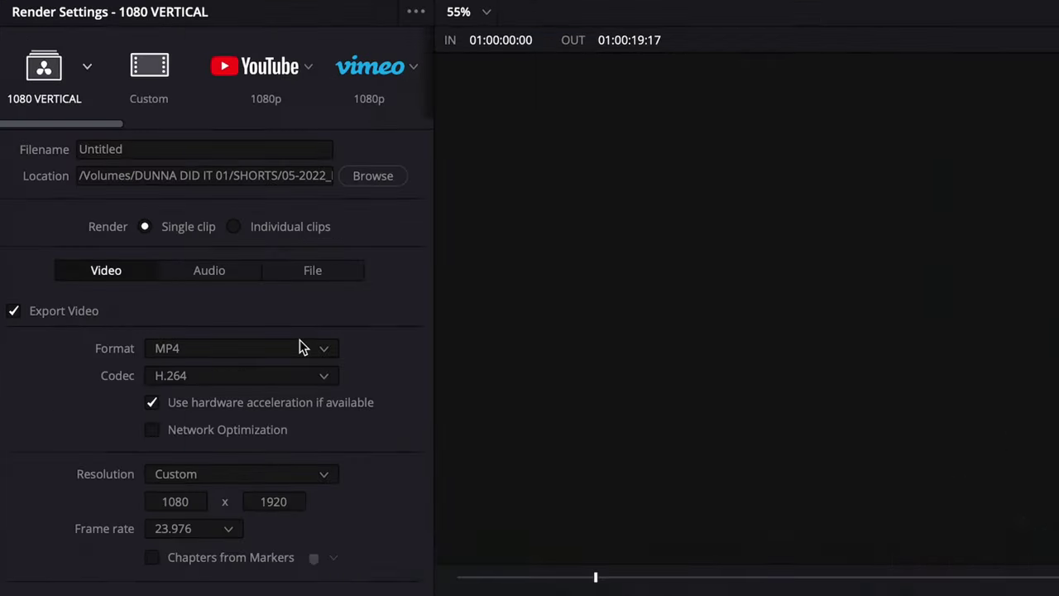
Choose MP4 as the render format and review the remaining video export settings
left_click(139, 164)
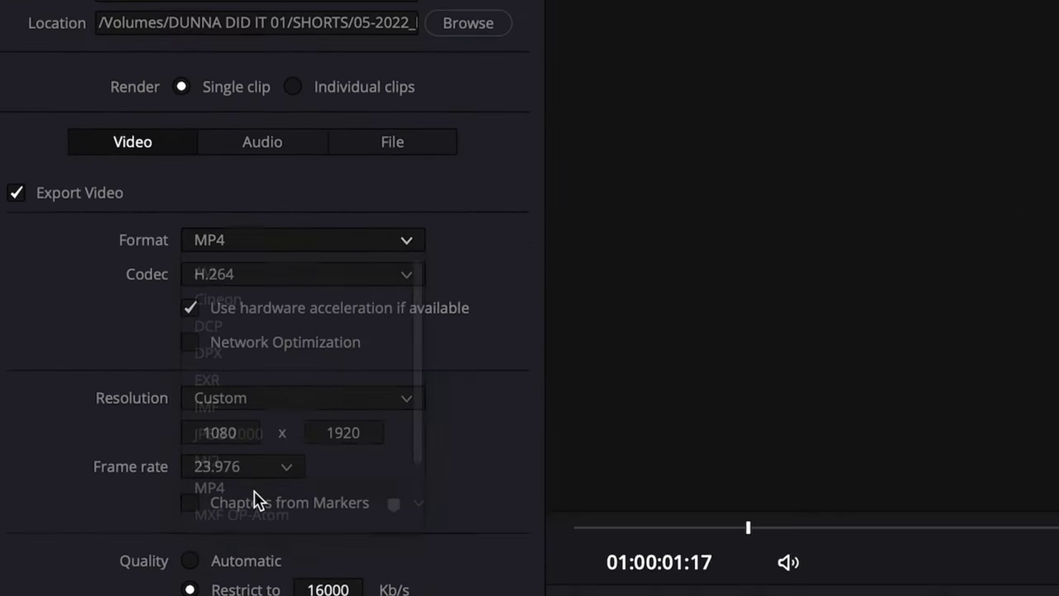
left_click(256, 518)
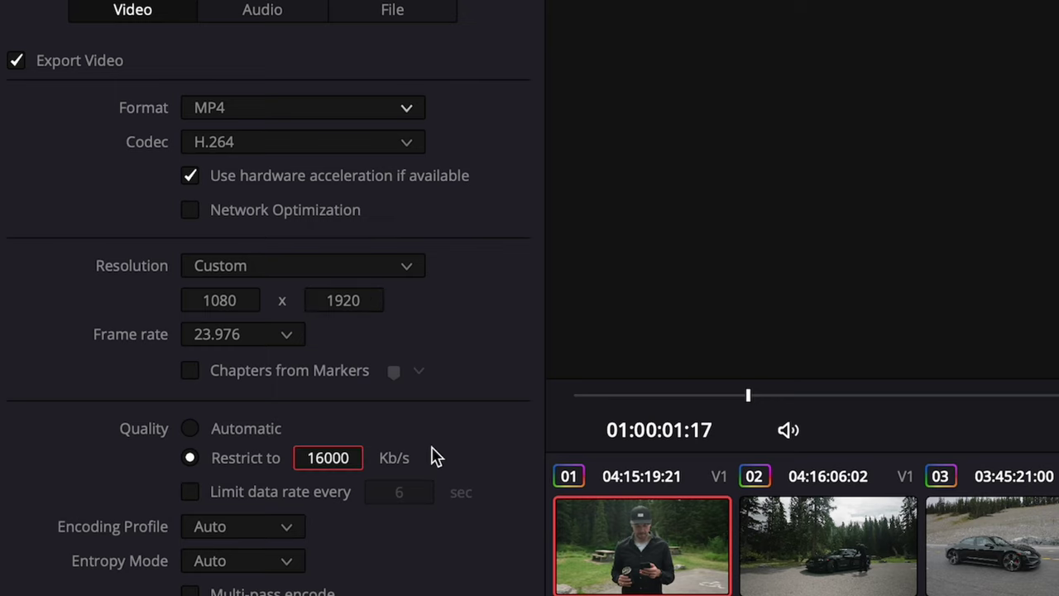
scroll(265, 331, "down", 3)
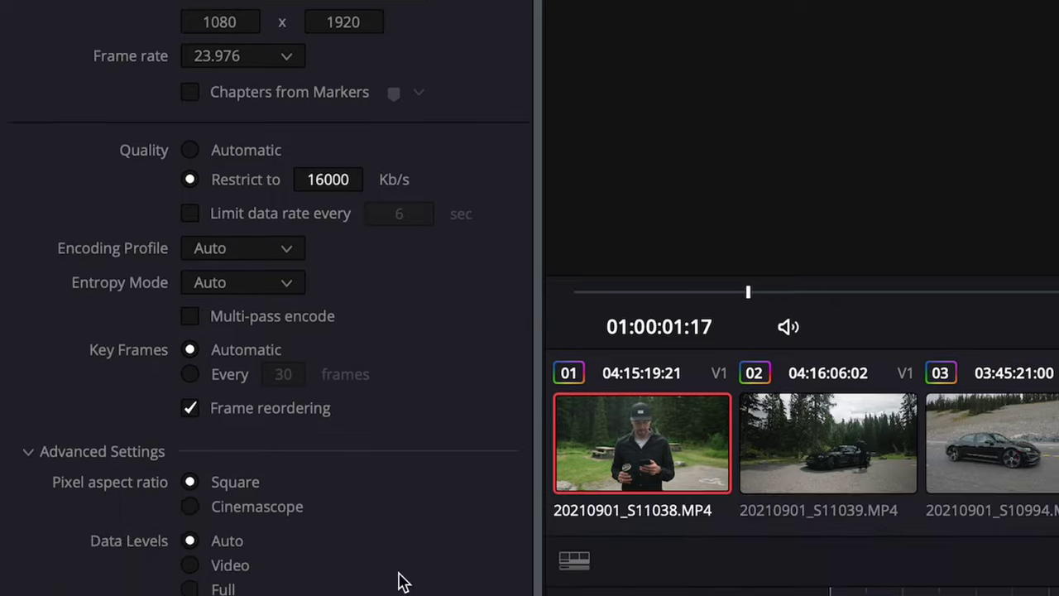